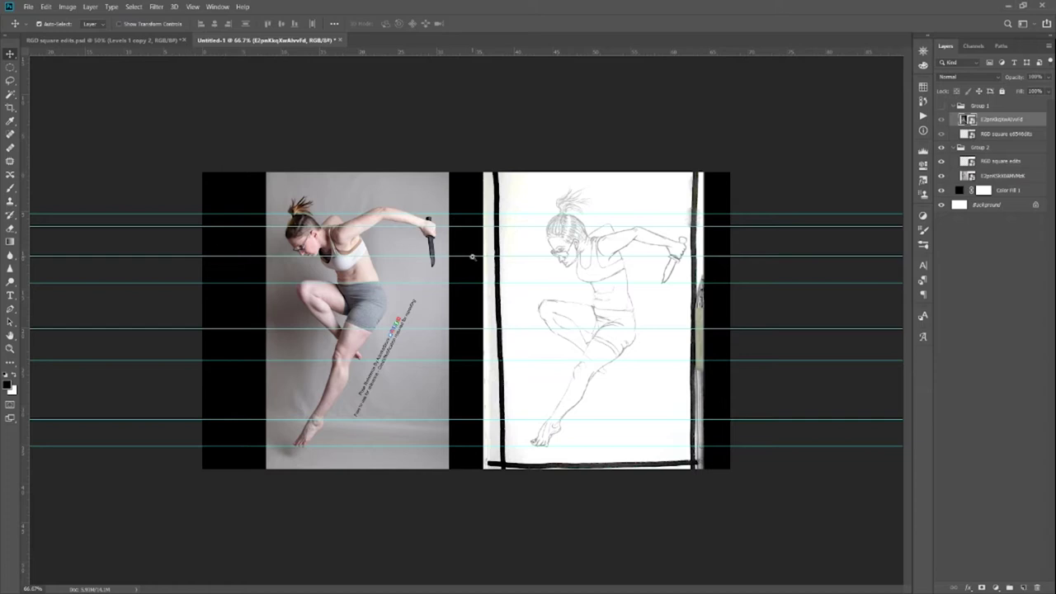
# At 100% zoom, realign the horizontal guides to the head, shoulder and chin levels of photo and sketch.
pyautogui.hotkey('ctrl', '+')
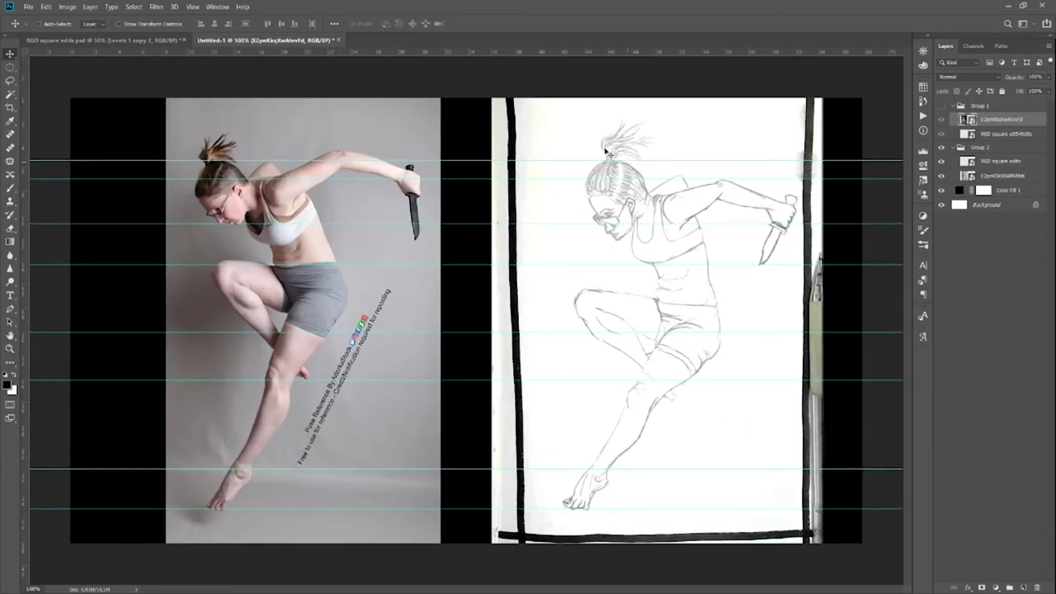
pyautogui.moveTo(616, 161); pyautogui.dragTo(617, 159)
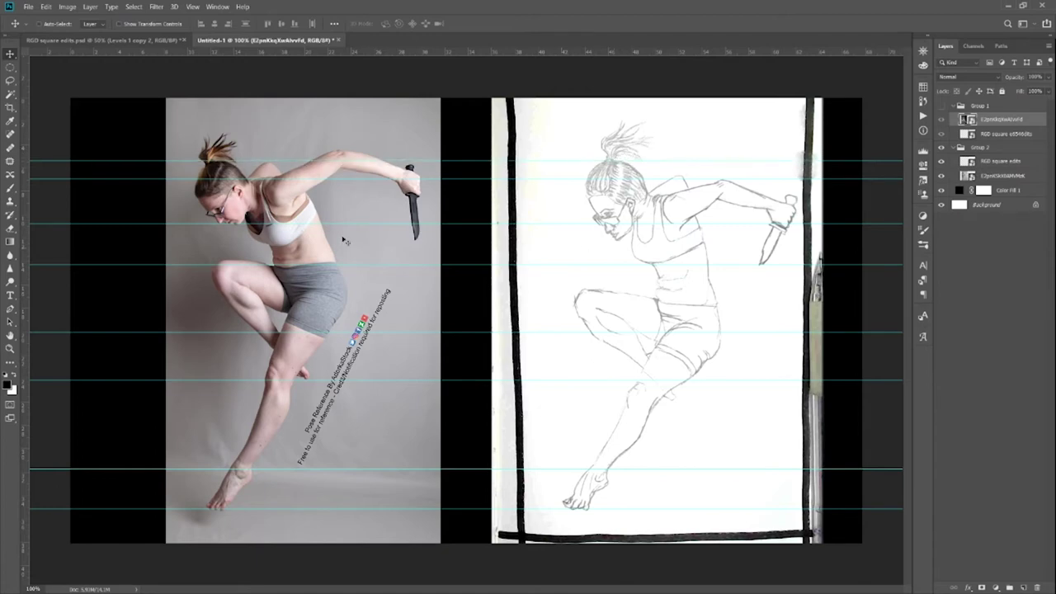
pyautogui.moveTo(238, 222); pyautogui.dragTo(239, 224)
pyautogui.moveTo(639, 232)
pyautogui.mouseDown()
pyautogui.moveTo(633, 245)
pyautogui.moveTo(626, 224)
pyautogui.mouseUp()
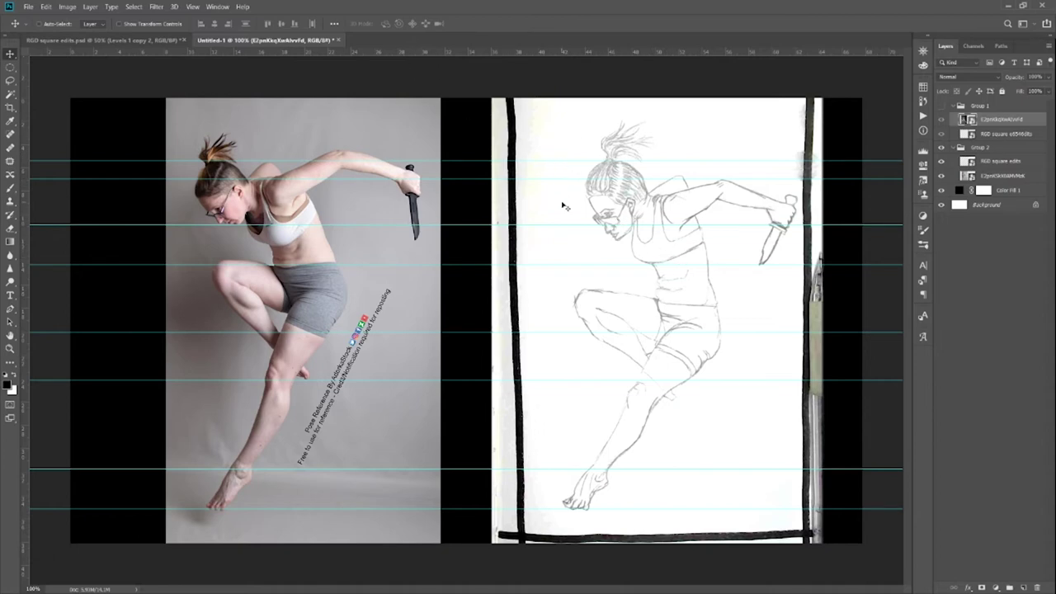
# Add a new layer above RGD square edits and brush a black line across the woman's face.
pyautogui.click(995, 161)
pyautogui.click(1023, 587)
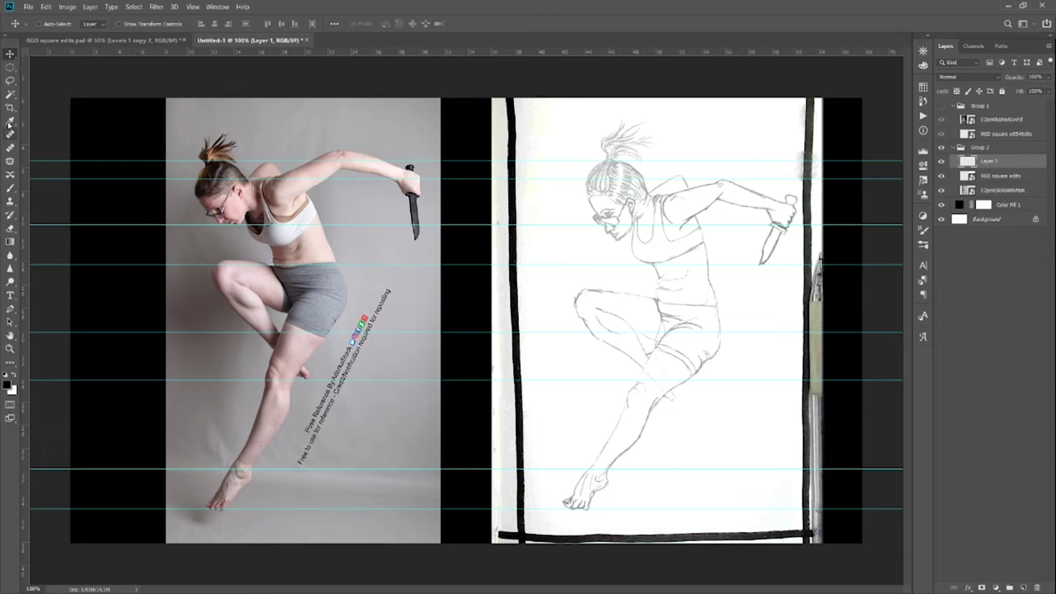
pyautogui.click(10, 188)
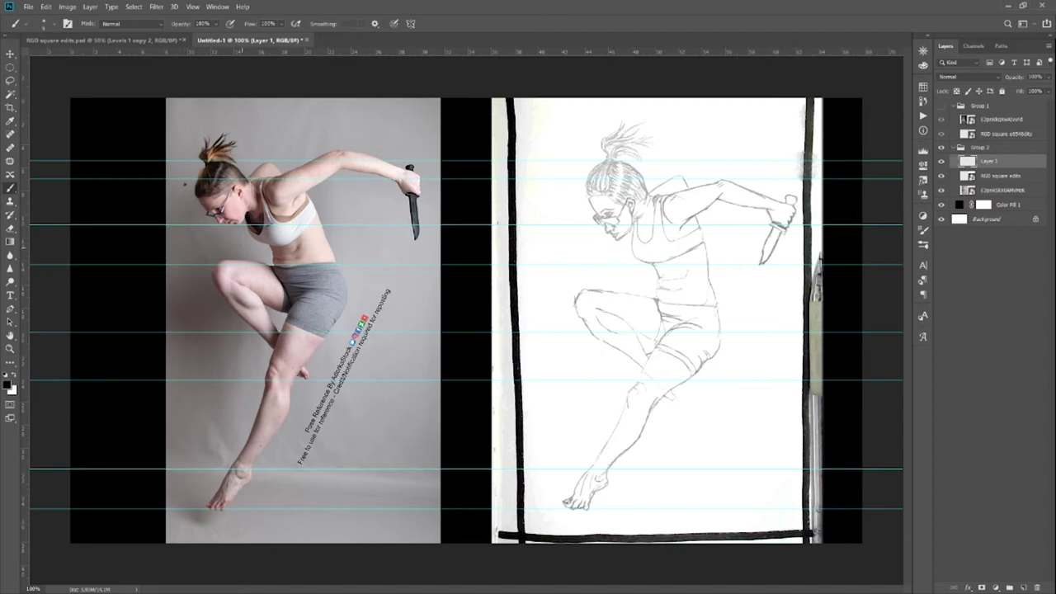
pyautogui.moveTo(184, 183)
pyautogui.mouseDown()
pyautogui.moveTo(248, 237)
pyautogui.moveTo(219, 218)
pyautogui.moveTo(577, 240)
pyautogui.moveTo(616, 219)
pyautogui.moveTo(609, 203)
pyautogui.moveTo(619, 228)
pyautogui.moveTo(413, 231)
pyautogui.moveTo(218, 211)
pyautogui.mouseUp()
# Add a short crossing stroke and rotate the mark into an angled position beside the head.
pyautogui.press('v')
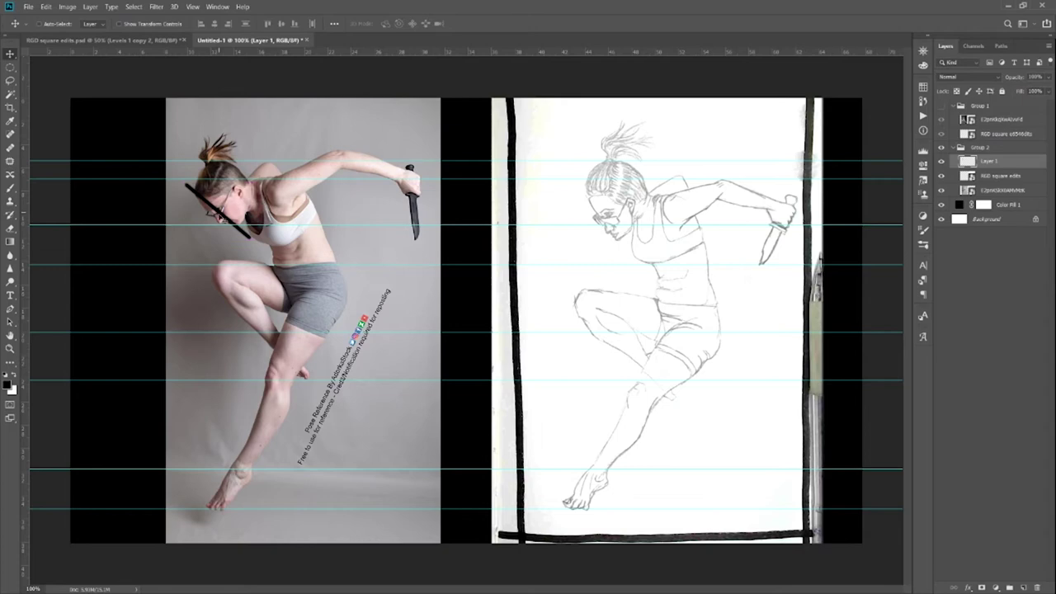
pyautogui.press('b')
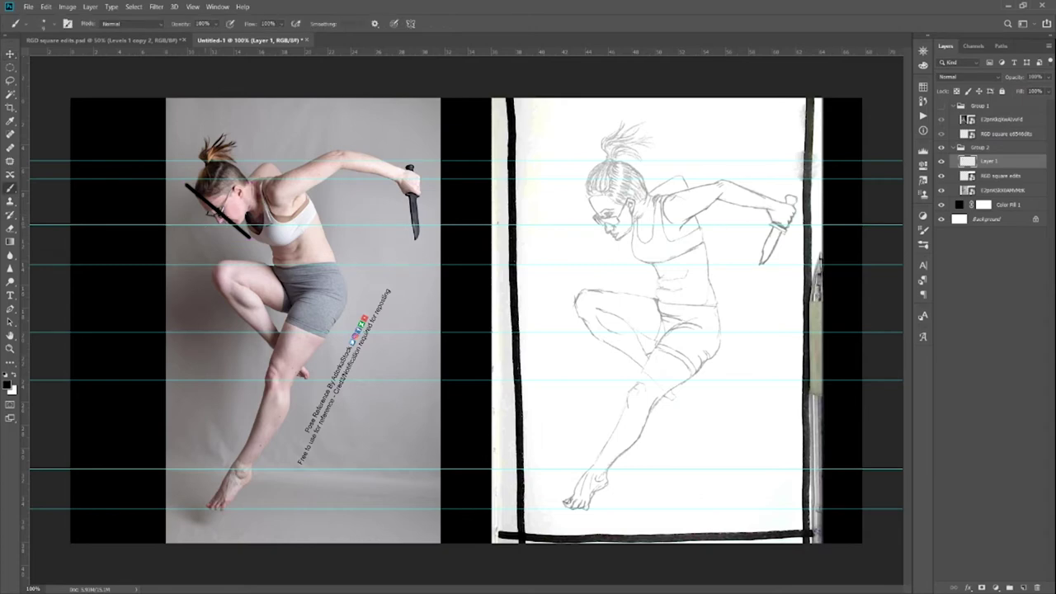
pyautogui.moveTo(220, 215)
pyautogui.mouseDown()
pyautogui.moveTo(206, 230)
pyautogui.moveTo(234, 218)
pyautogui.moveTo(623, 216)
pyautogui.moveTo(604, 230)
pyautogui.moveTo(609, 218)
pyautogui.moveTo(663, 206)
pyautogui.moveTo(659, 223)
pyautogui.moveTo(618, 225)
pyautogui.moveTo(293, 188)
pyautogui.moveTo(244, 219)
pyautogui.moveTo(221, 216)
pyautogui.moveTo(213, 198)
pyautogui.mouseUp()
pyautogui.press('v')
pyautogui.hotkey('ctrl', 't')
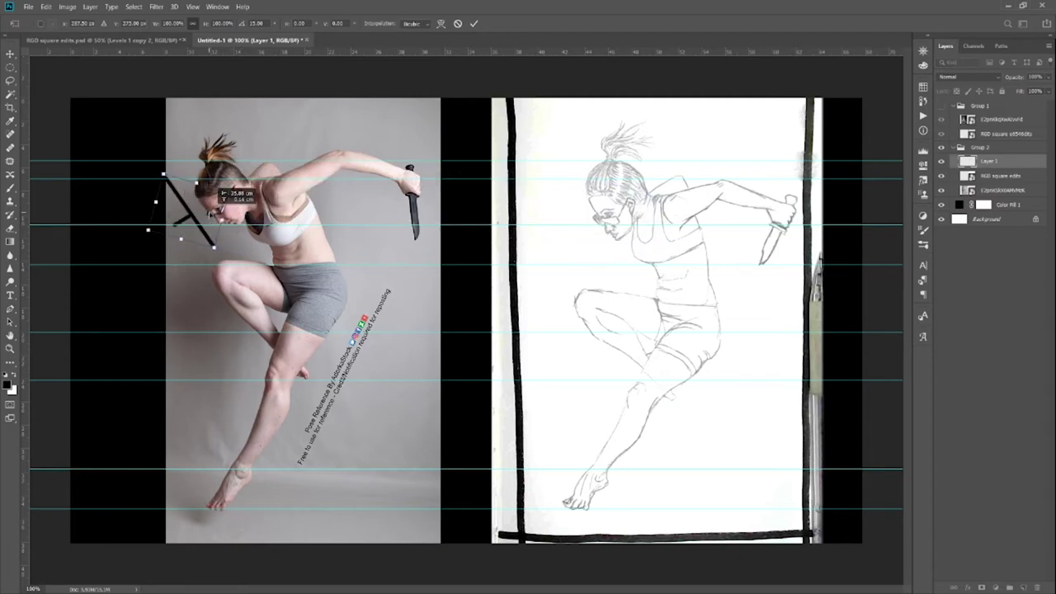
pyautogui.press('Return')
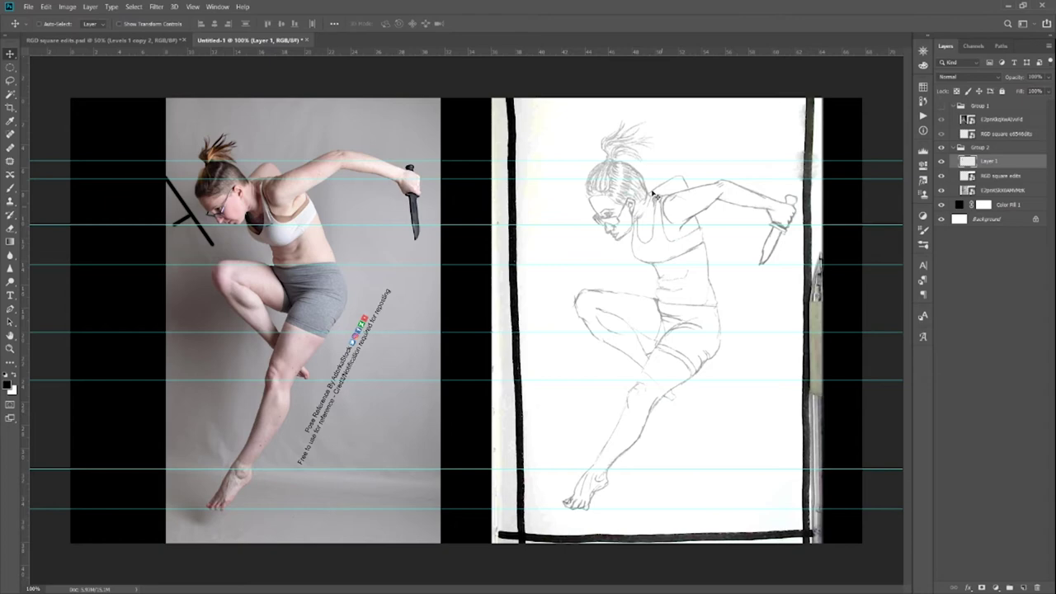
# Move the black mark to the photo's top-right and adjust the mid-body and chest guides.
pyautogui.moveTo(198, 198); pyautogui.dragTo(437, 125)
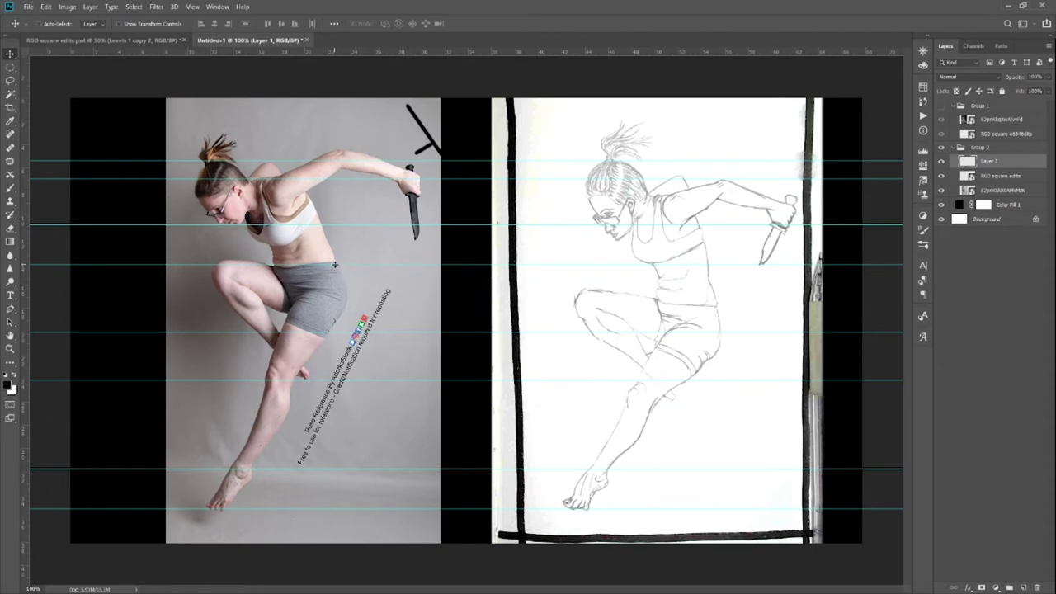
pyautogui.moveTo(334, 264)
pyautogui.mouseDown()
pyautogui.moveTo(334, 253)
pyautogui.moveTo(329, 310)
pyautogui.moveTo(325, 258)
pyautogui.mouseUp()
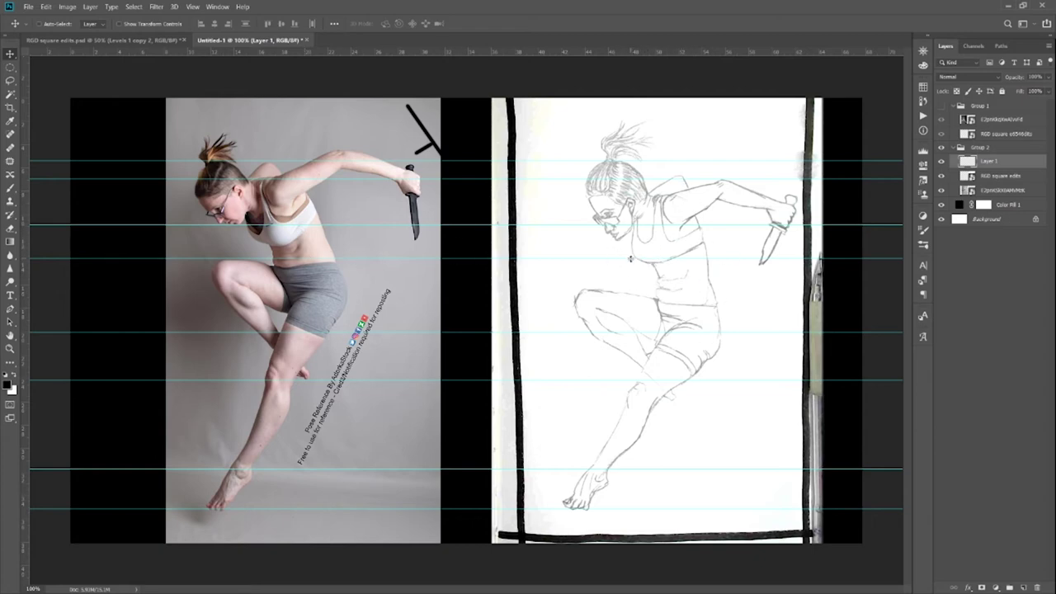
pyautogui.moveTo(630, 258)
pyautogui.mouseDown()
pyautogui.moveTo(627, 248)
pyautogui.moveTo(627, 259)
pyautogui.mouseUp()
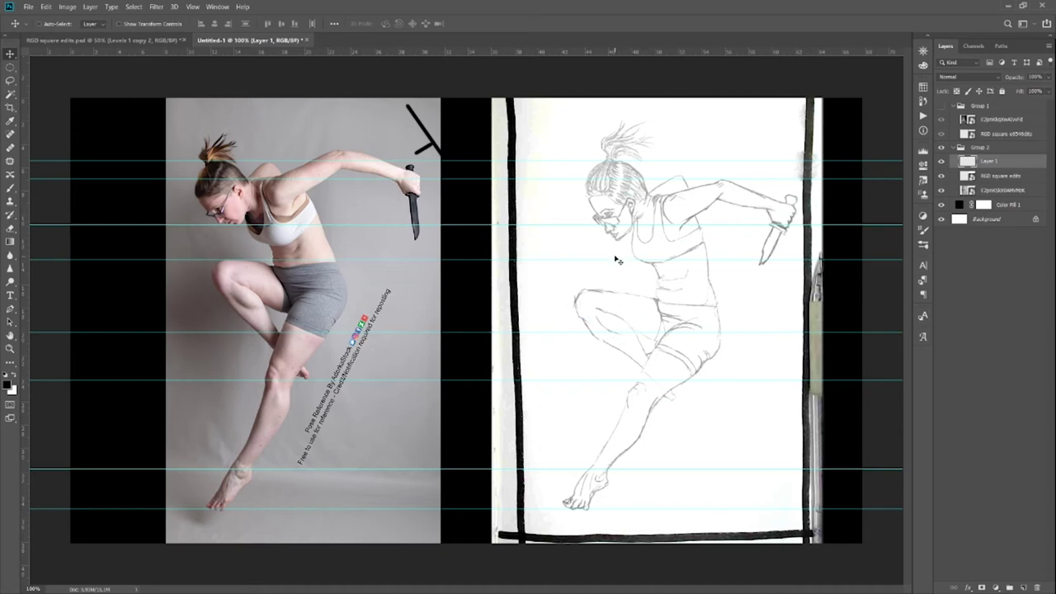
# Lower the remaining horizontal guides to the knees, ankles and feet.
pyautogui.moveTo(317, 332)
pyautogui.mouseDown()
pyautogui.moveTo(326, 350)
pyautogui.moveTo(500, 388)
pyautogui.moveTo(501, 336)
pyautogui.mouseUp()
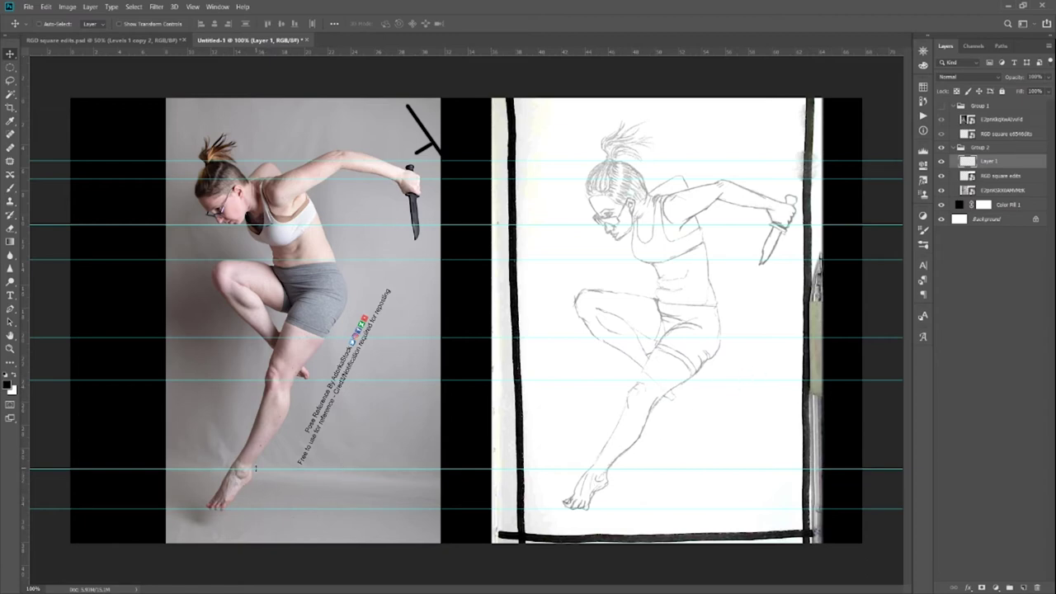
pyautogui.moveTo(256, 469); pyautogui.dragTo(257, 470)
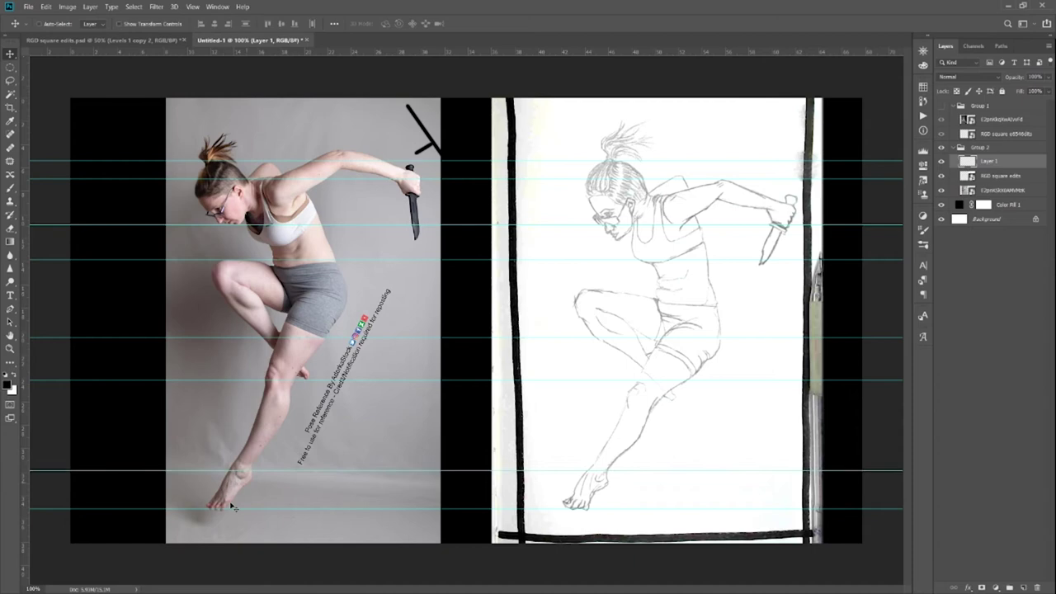
pyautogui.moveTo(222, 509); pyautogui.dragTo(221, 506)
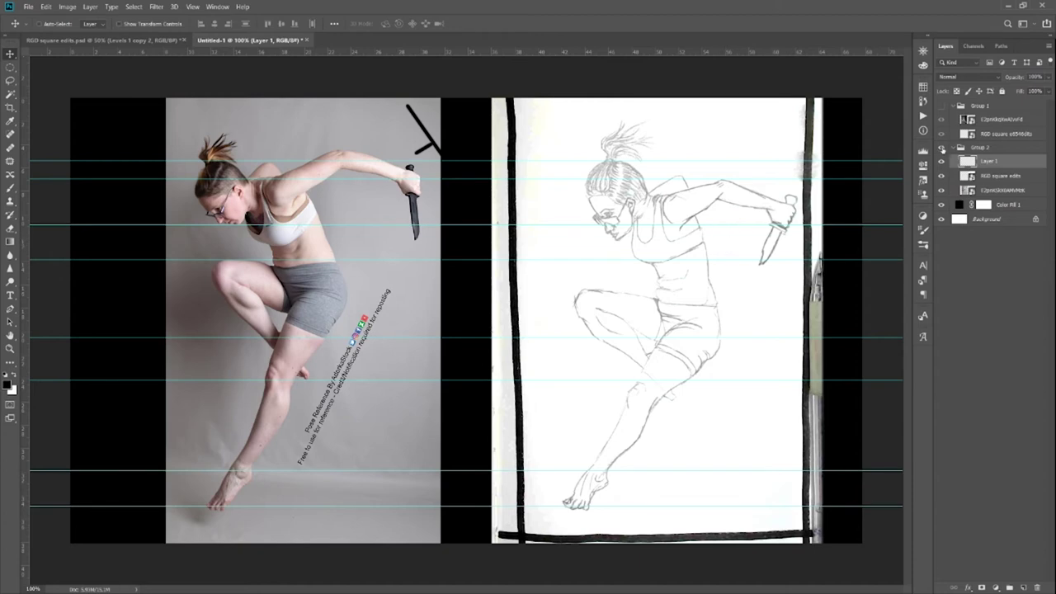
# Swap the knife-dancer group for the archer comparison and align guides to head, feet and hips.
pyautogui.click(941, 149)
pyautogui.click(941, 107)
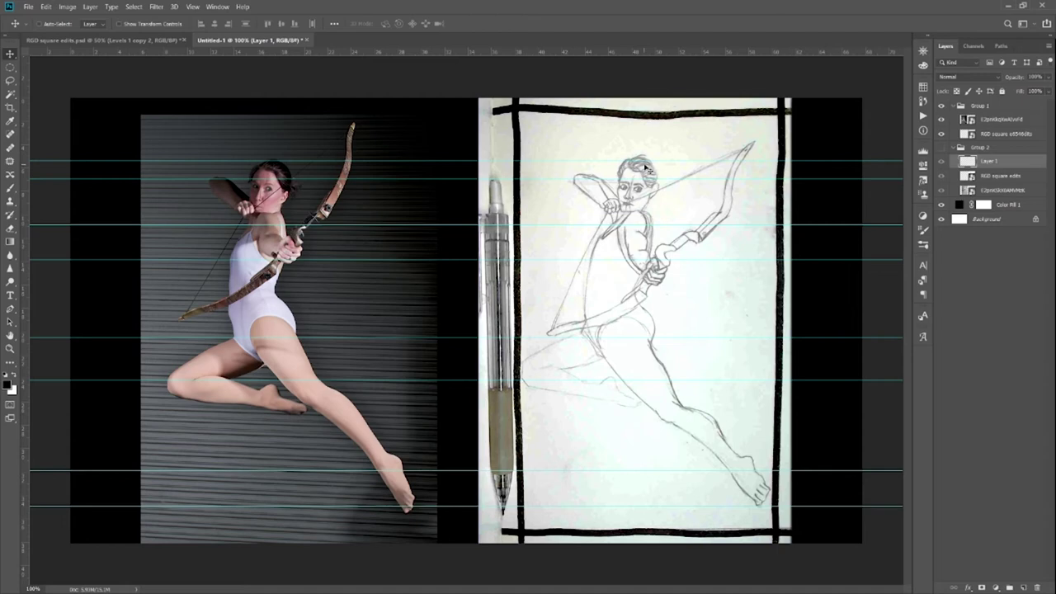
pyautogui.moveTo(645, 160); pyautogui.dragTo(647, 160)
pyautogui.moveTo(754, 505); pyautogui.dragTo(753, 507)
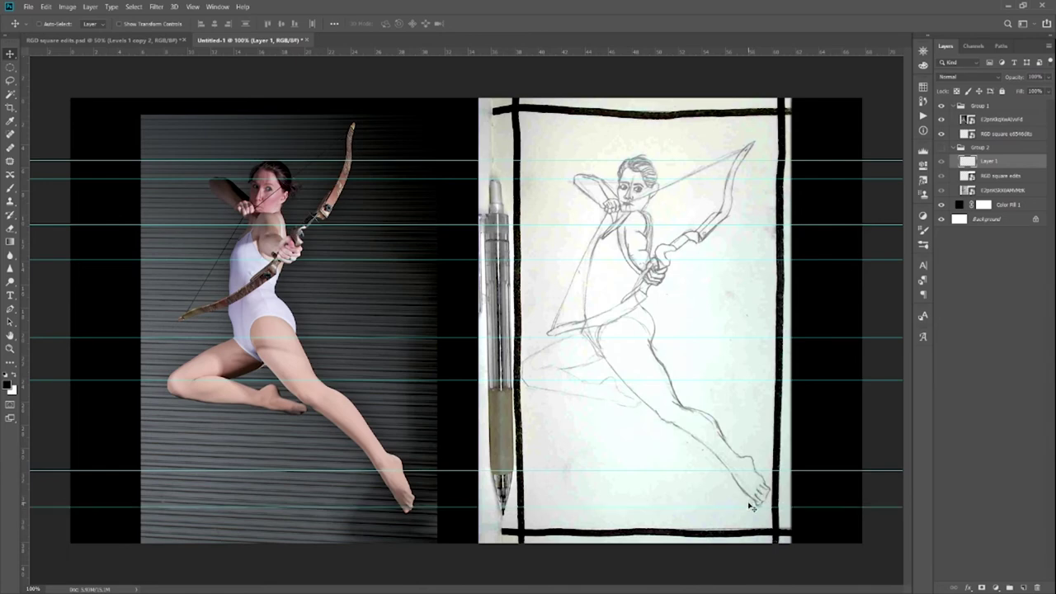
pyautogui.moveTo(652, 337)
pyautogui.mouseDown()
pyautogui.moveTo(652, 325)
pyautogui.moveTo(652, 336)
pyautogui.mouseUp()
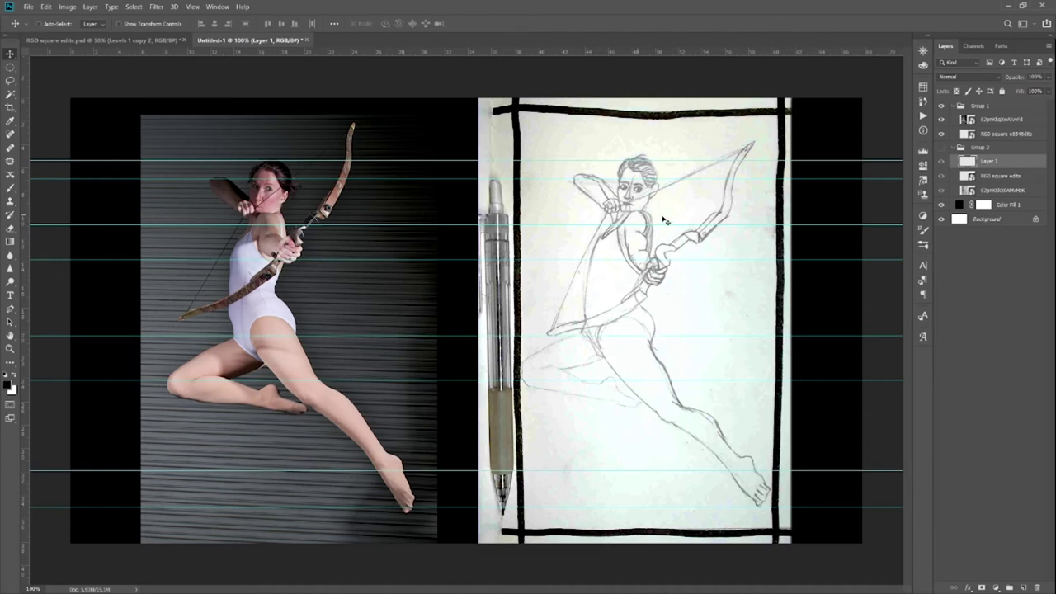
# Set and fine-tune horizontal guides at the archer's bow hand and hip line.
pyautogui.moveTo(644, 224); pyautogui.dragTo(670, 263)
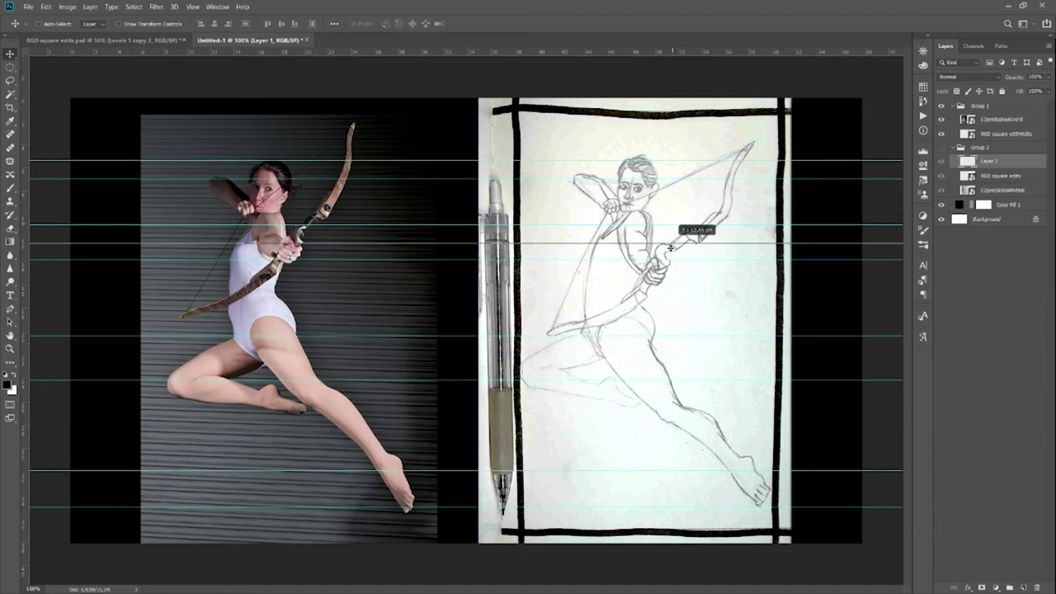
pyautogui.moveTo(671, 247); pyautogui.dragTo(675, 213)
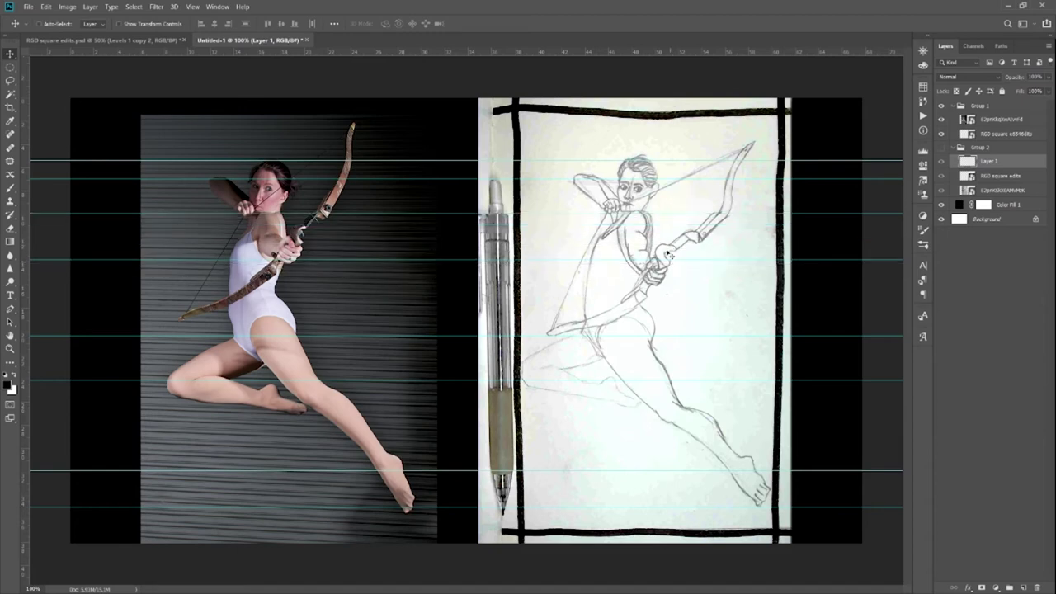
pyautogui.moveTo(667, 260); pyautogui.dragTo(675, 286)
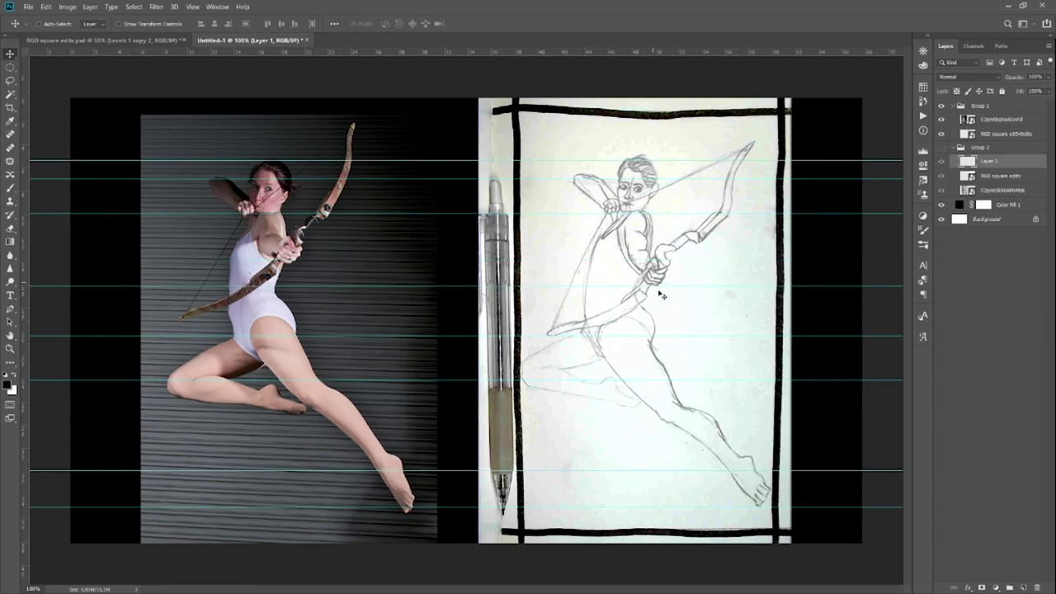
pyautogui.moveTo(654, 286); pyautogui.dragTo(656, 287)
pyautogui.moveTo(642, 215); pyautogui.dragTo(637, 214)
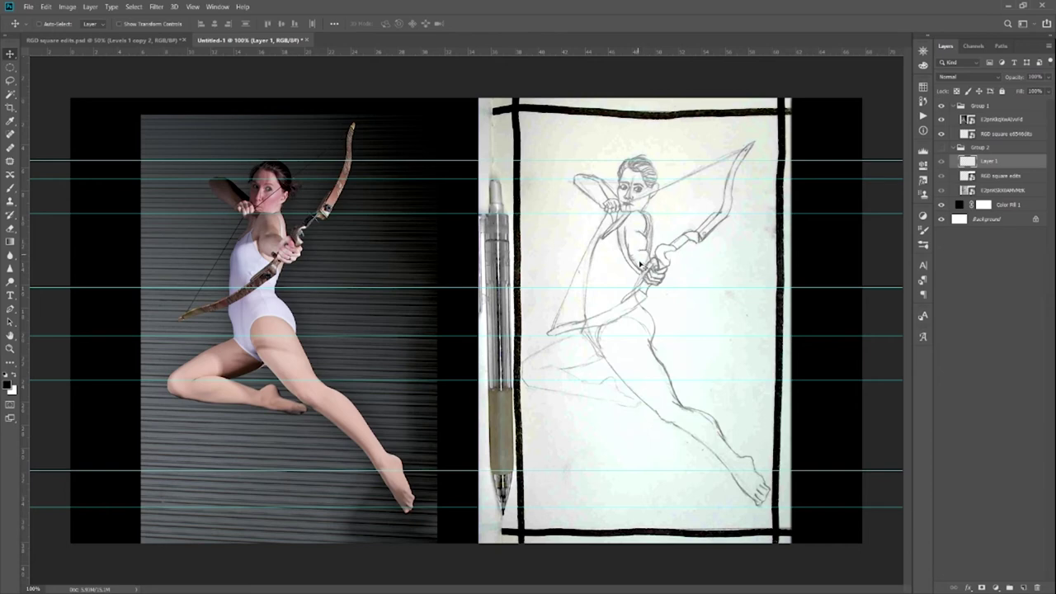
pyautogui.moveTo(656, 288); pyautogui.dragTo(657, 262)
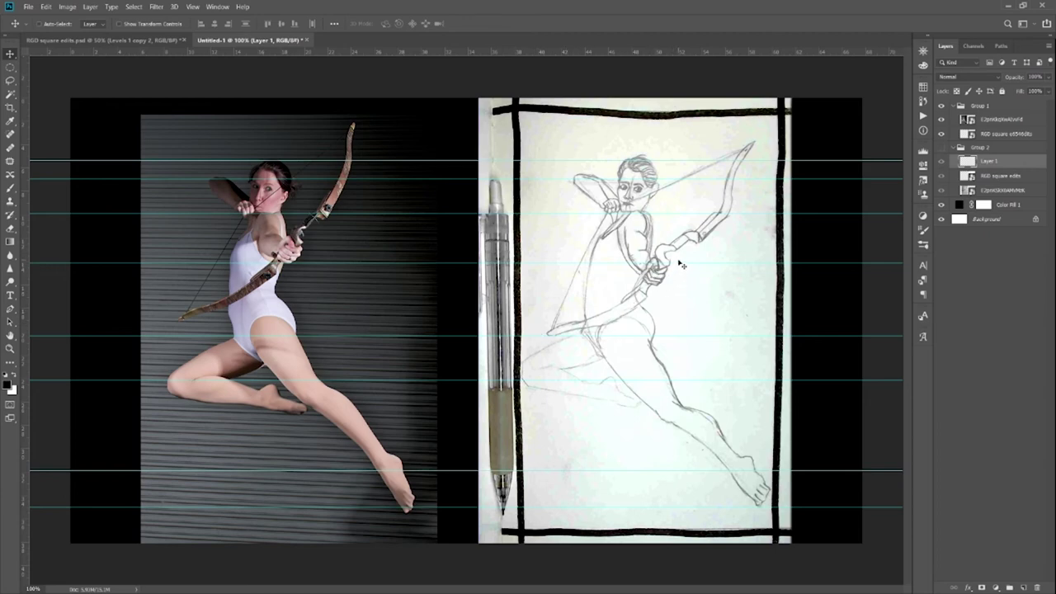
pyautogui.moveTo(678, 263); pyautogui.dragTo(680, 215)
# Select the photo layer and lower its opacity to 49%.
pyautogui.click(999, 122)
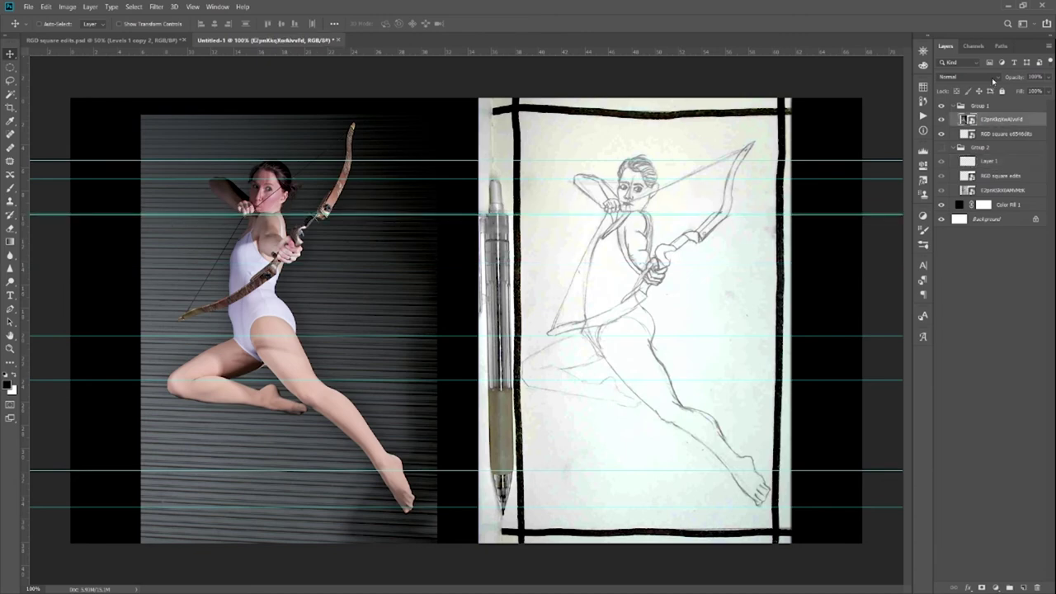
pyautogui.click(993, 77)
pyautogui.click(1007, 81)
pyautogui.click(1047, 78)
pyautogui.moveTo(1041, 90); pyautogui.dragTo(1021, 91)
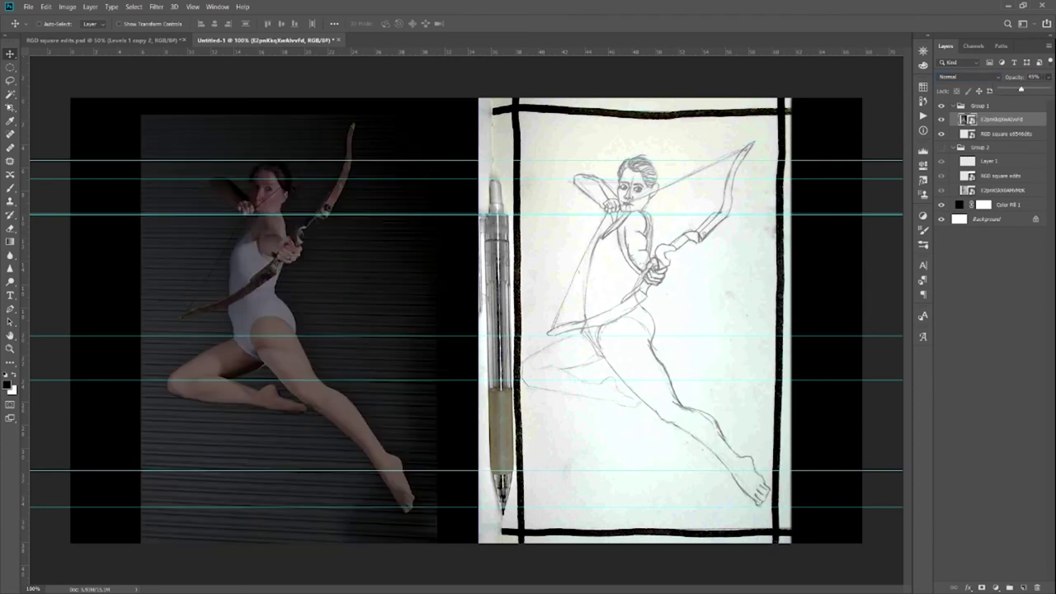
# Overlay the photo on the sketch, set opacity to about 51%, then move it back beside the drawing.
pyautogui.moveTo(312, 277); pyautogui.dragTo(667, 293)
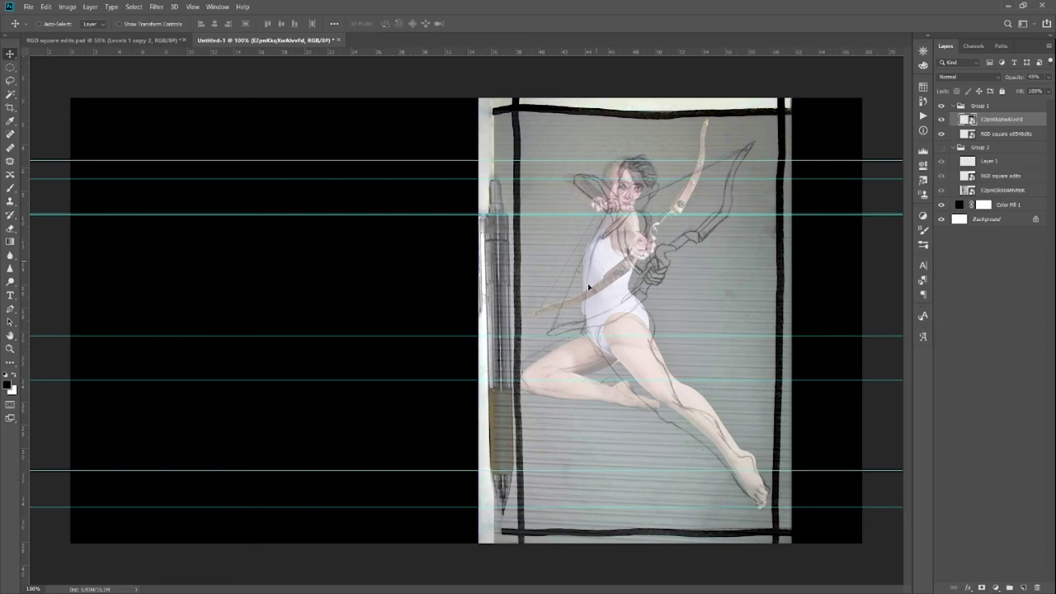
pyautogui.moveTo(639, 345); pyautogui.dragTo(636, 339)
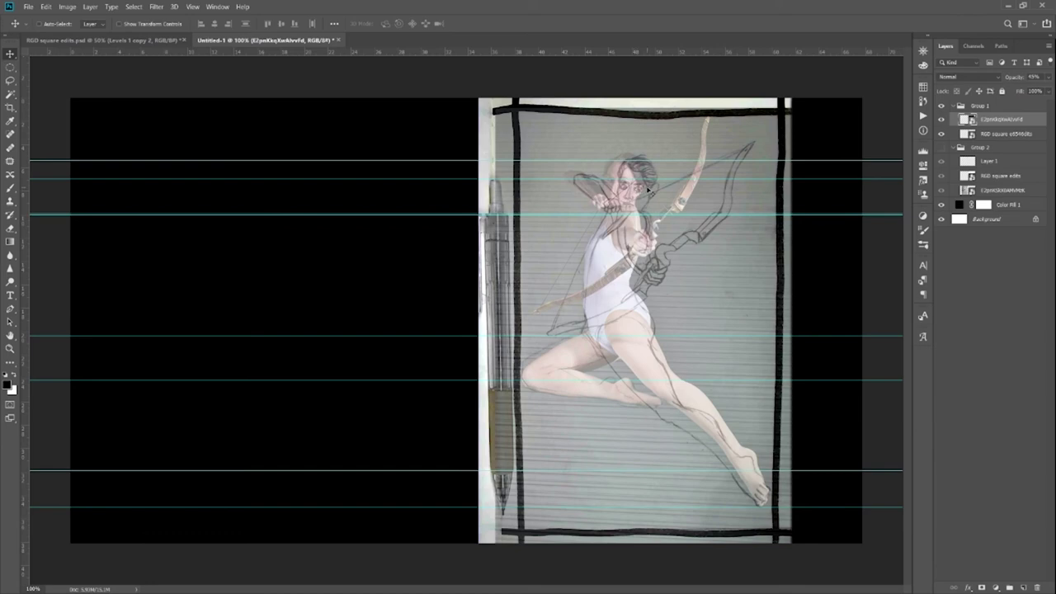
pyautogui.moveTo(578, 194); pyautogui.dragTo(646, 229)
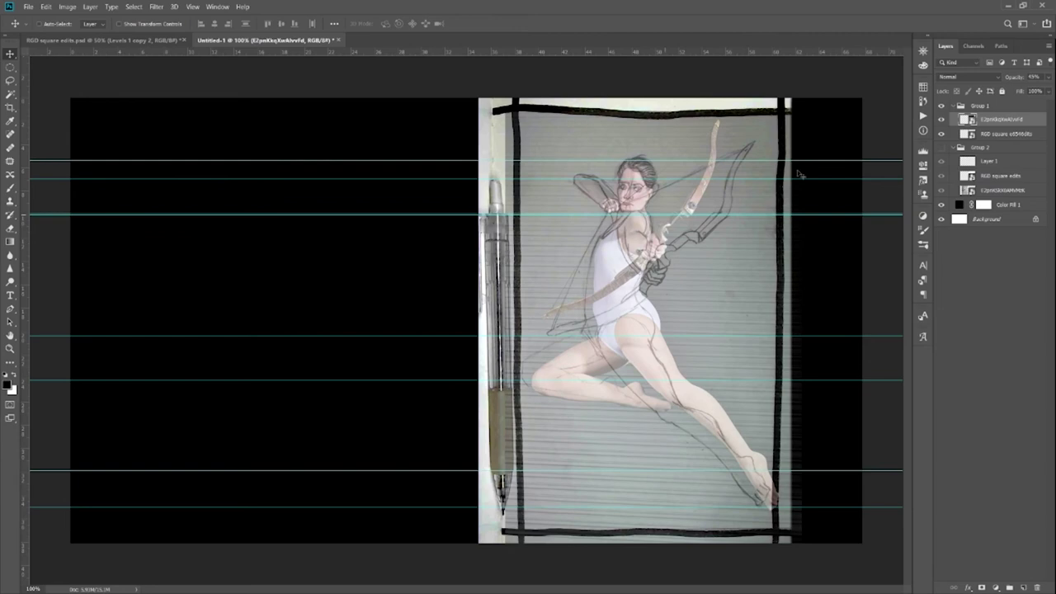
pyautogui.click(1047, 80)
pyautogui.moveTo(1026, 92)
pyautogui.mouseDown()
pyautogui.moveTo(1044, 92)
pyautogui.moveTo(1027, 94)
pyautogui.mouseUp()
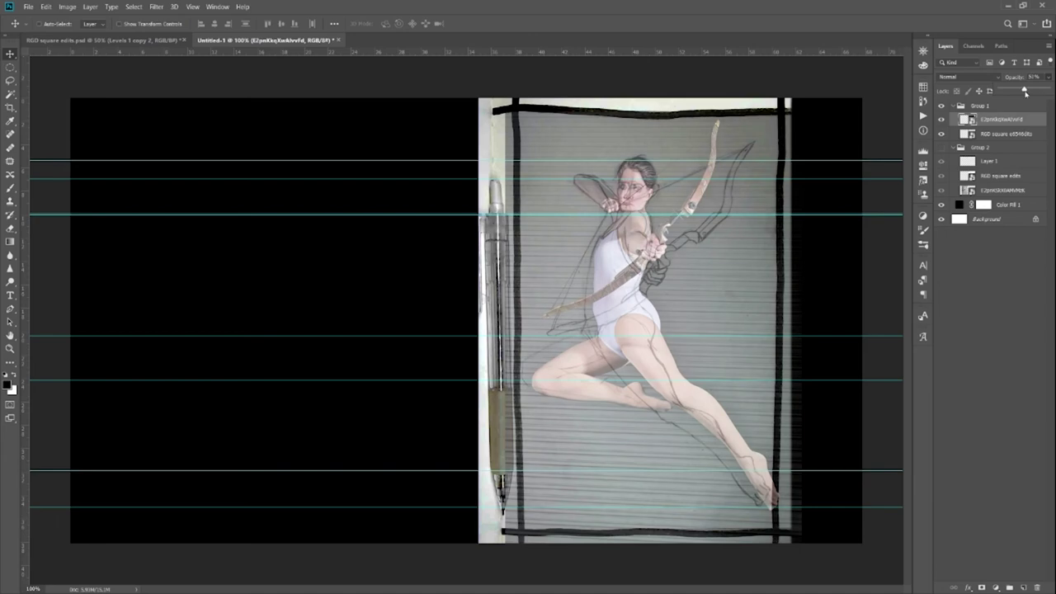
pyautogui.moveTo(702, 344)
pyautogui.mouseDown()
pyautogui.moveTo(684, 349)
pyautogui.moveTo(691, 337)
pyautogui.moveTo(697, 349)
pyautogui.moveTo(688, 346)
pyautogui.mouseUp()
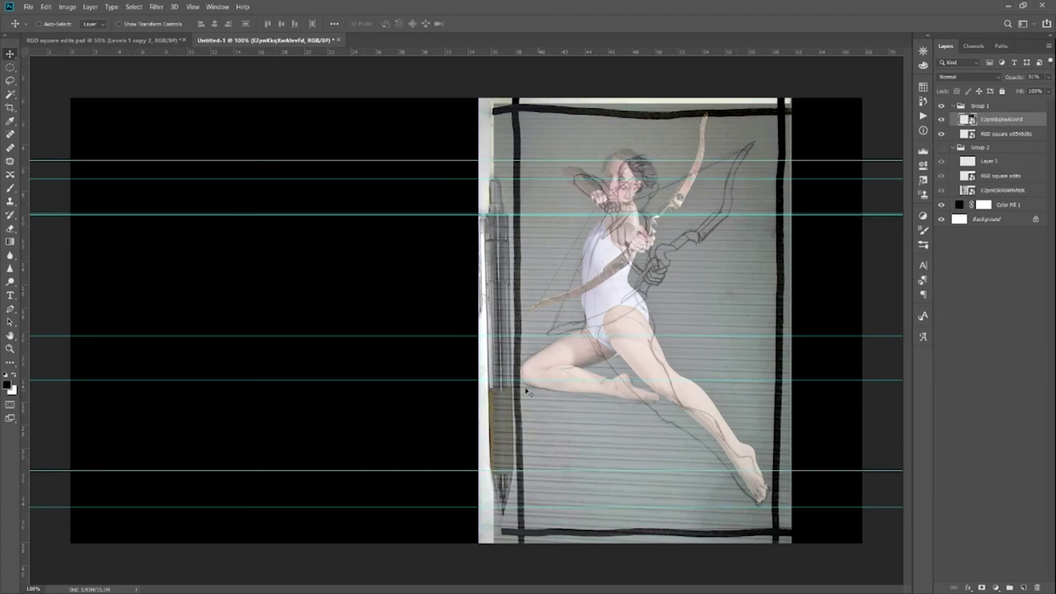
pyautogui.moveTo(685, 361); pyautogui.dragTo(367, 363)
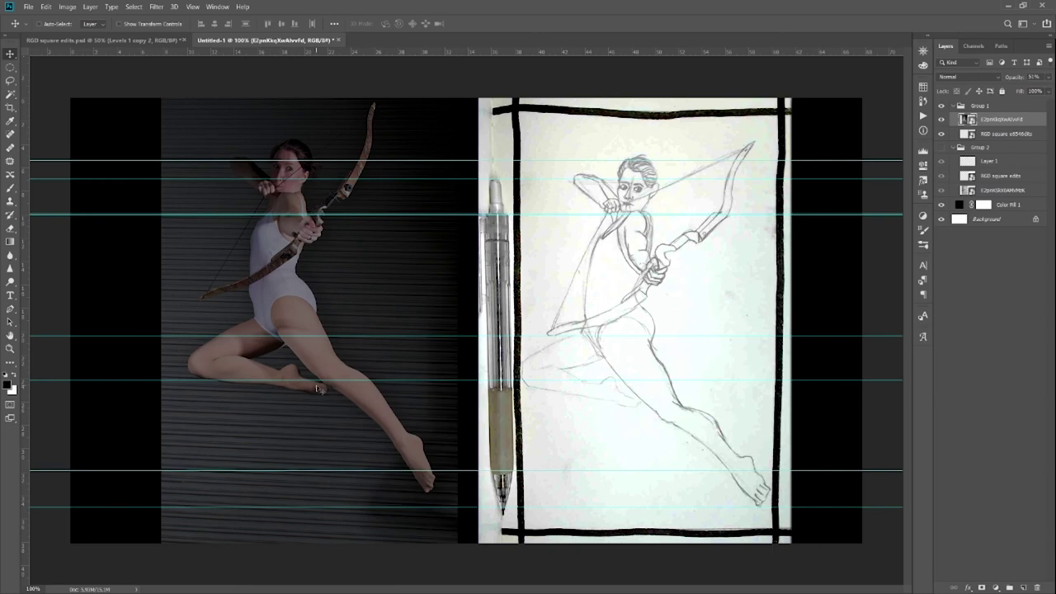
# Lay the faded archer photo over the sketch again, then return it left, nudged lower to match the guides.
pyautogui.moveTo(319, 389); pyautogui.dragTo(316, 379)
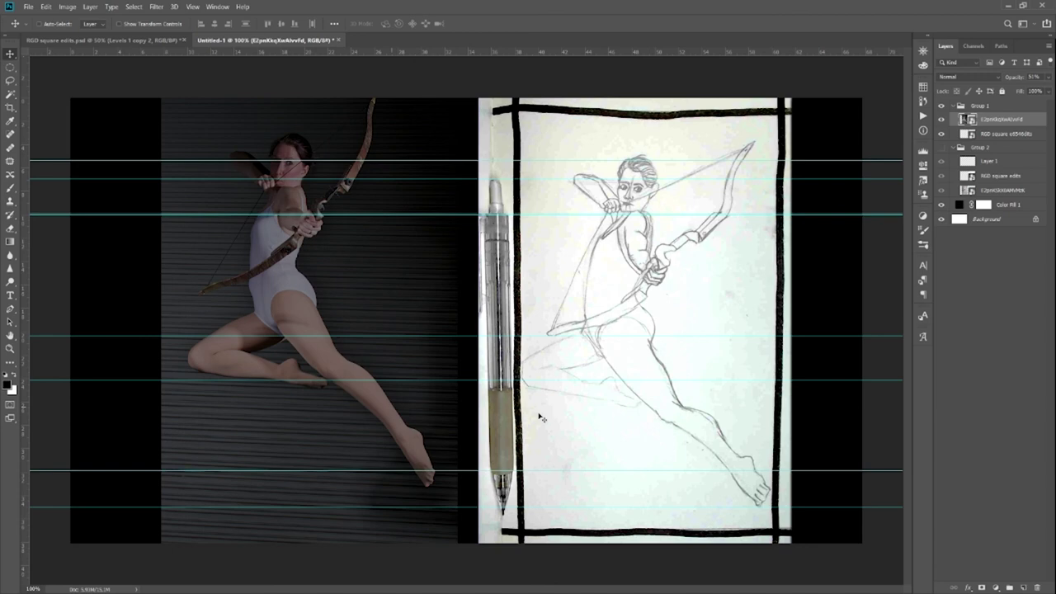
pyautogui.moveTo(540, 415)
pyautogui.mouseDown()
pyautogui.moveTo(696, 416)
pyautogui.moveTo(739, 435)
pyautogui.moveTo(723, 423)
pyautogui.mouseUp()
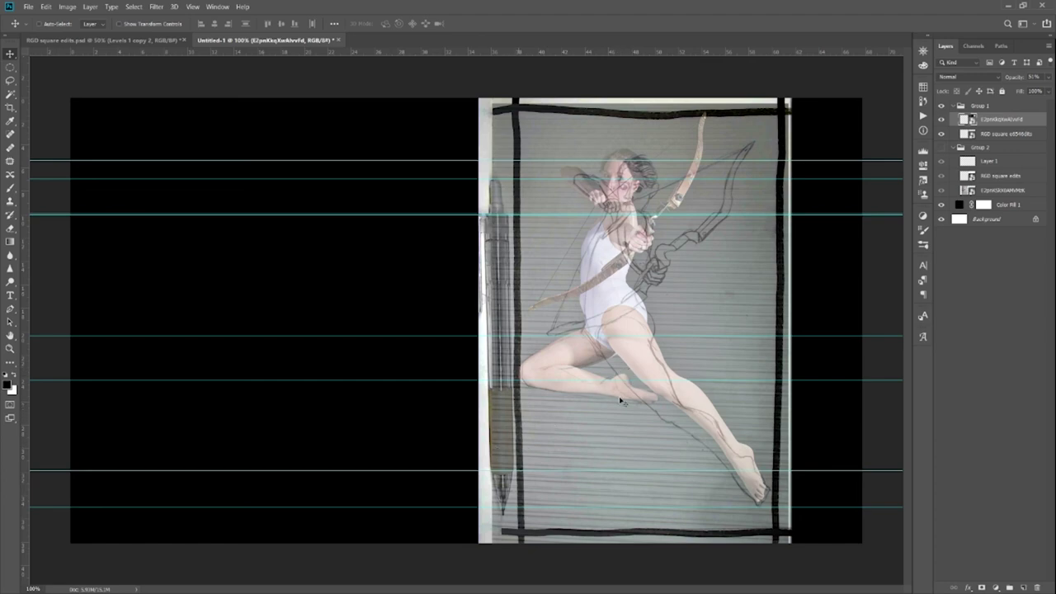
pyautogui.moveTo(462, 380); pyautogui.dragTo(355, 384)
pyautogui.moveTo(746, 367); pyautogui.dragTo(410, 351)
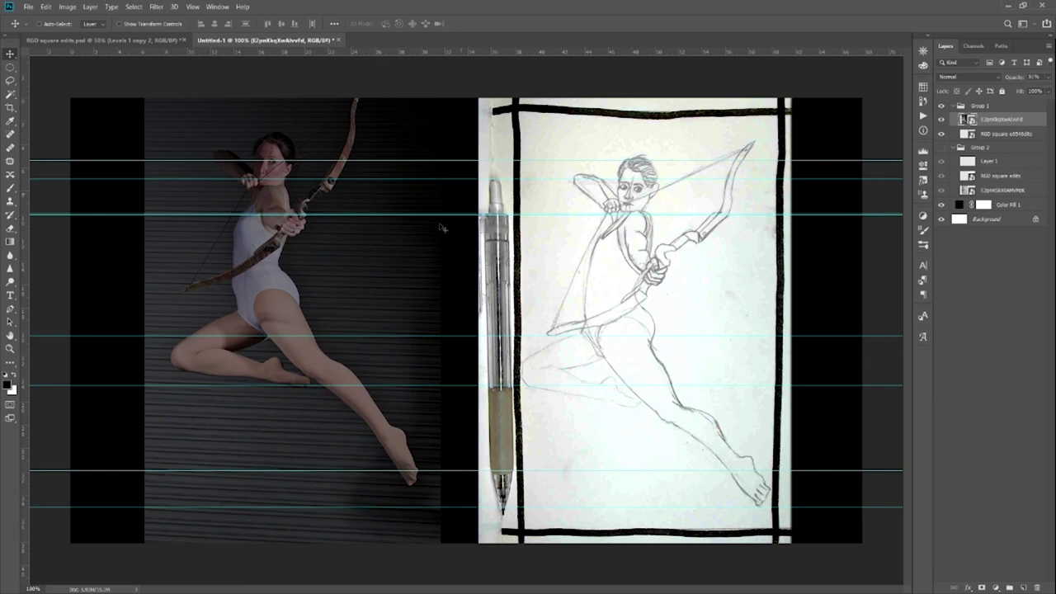
pyautogui.moveTo(399, 277); pyautogui.dragTo(378, 300)
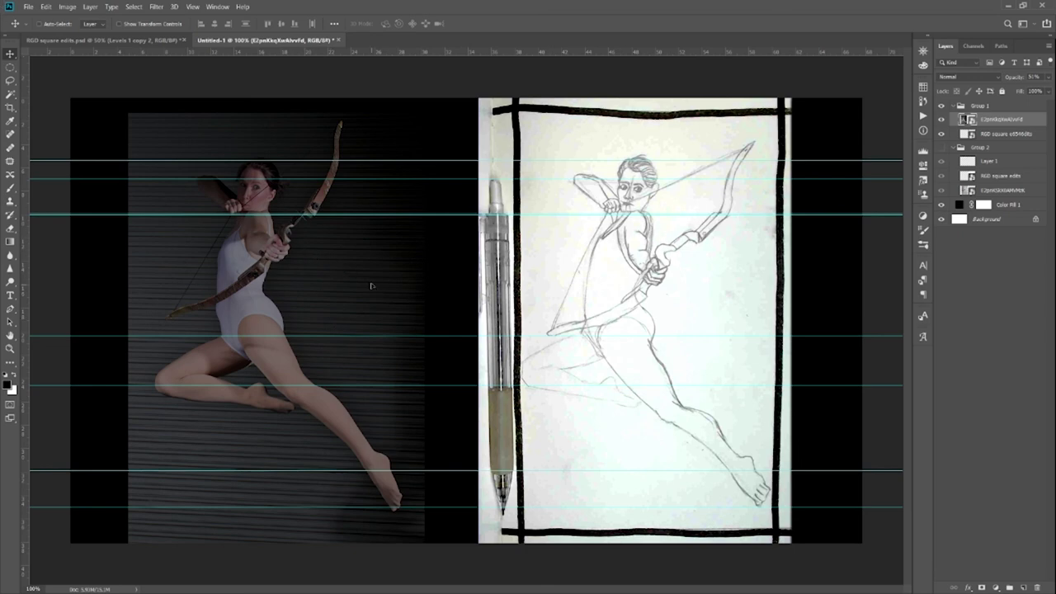
pyautogui.moveTo(372, 286); pyautogui.dragTo(379, 288)
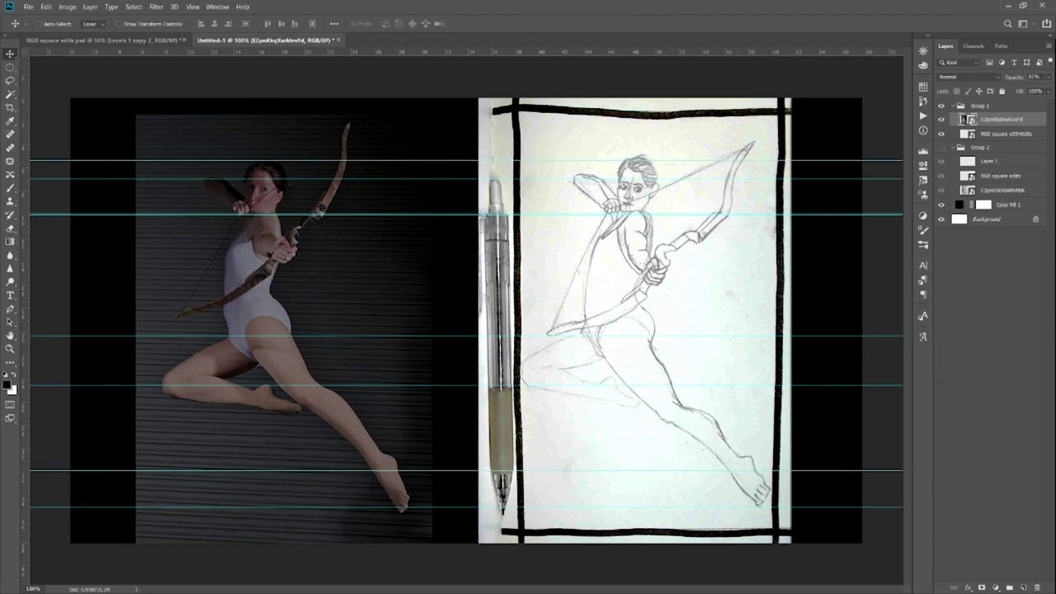